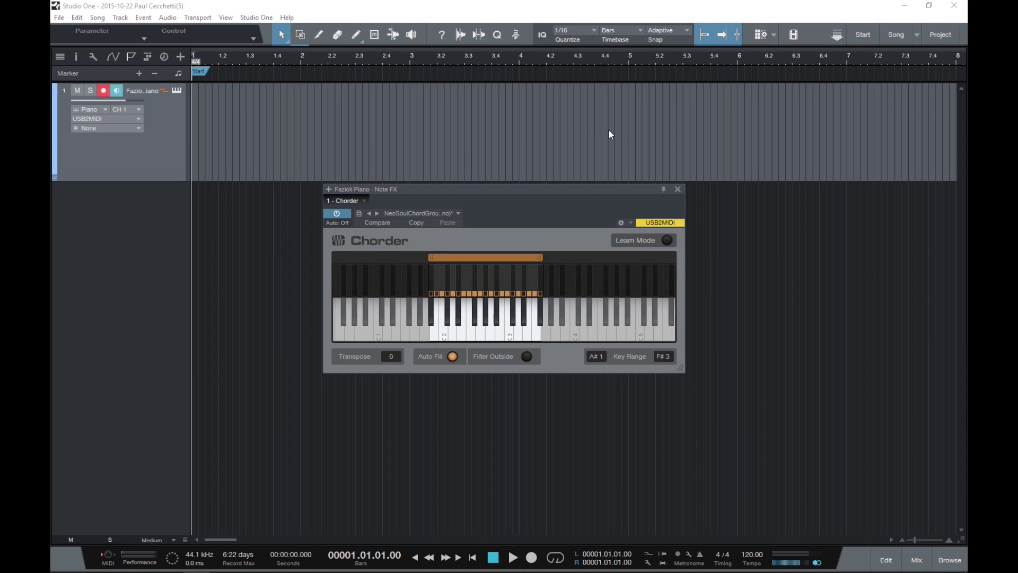
Step: Move the Chorder window higher and show its Chord Groups, Chord Types and Intervals presets
left_click_drag(557, 192, 548, 115)
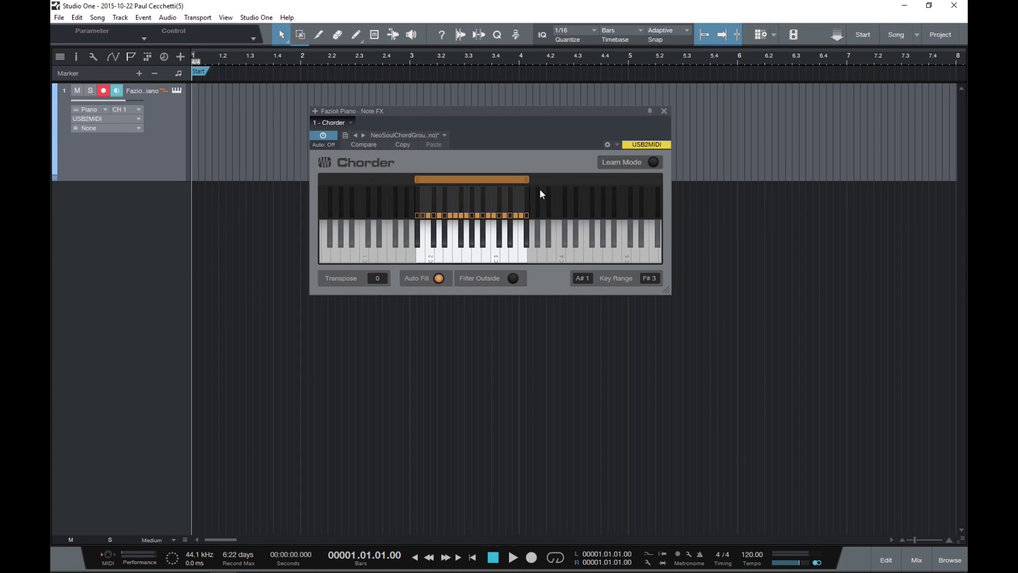
left_click(443, 135)
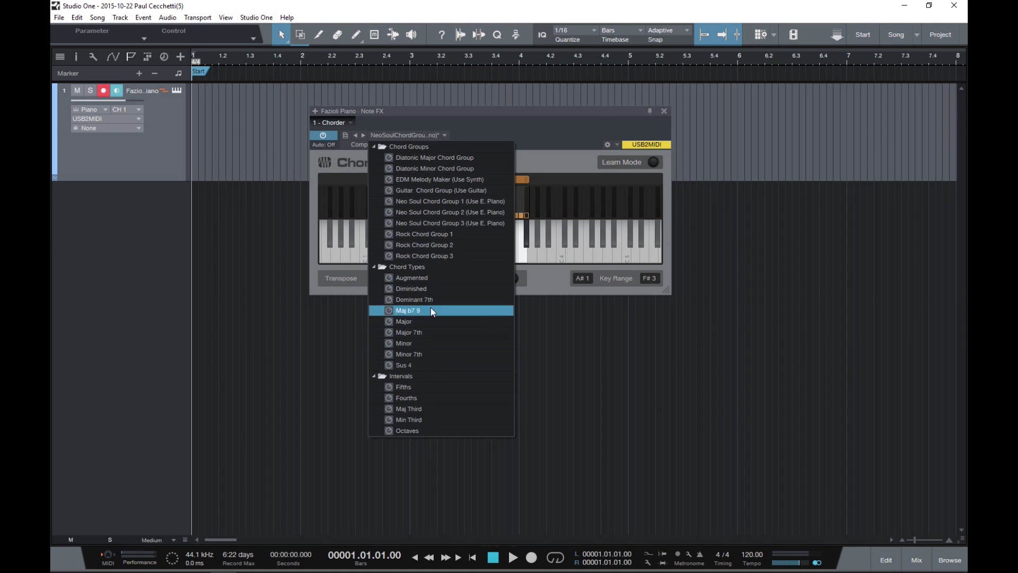
Step: Load the Neo Soul Chord Group 1 (Use E. Piano) preset, with its C2–F3 key range
left_click(435, 206)
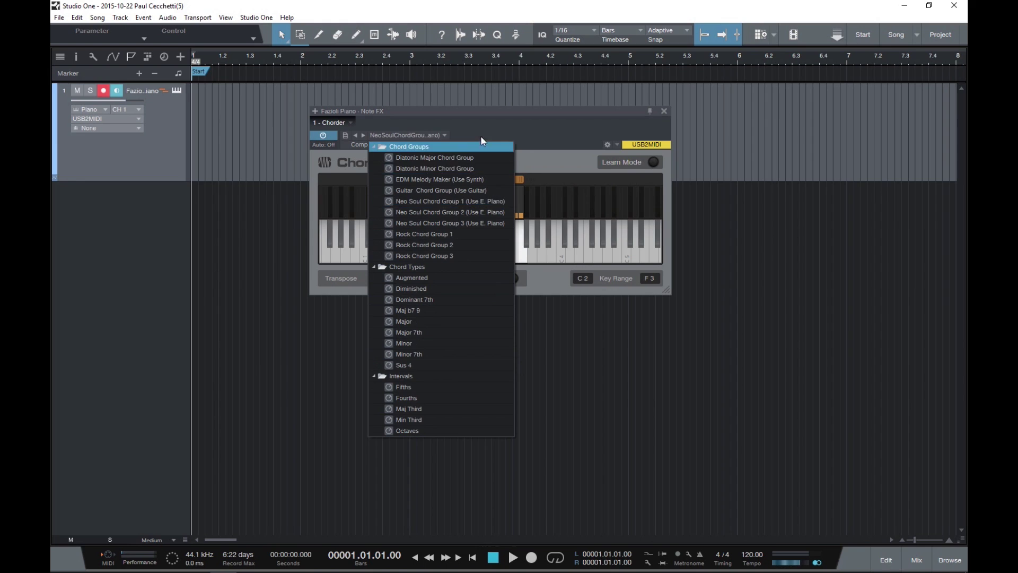
left_click(488, 117)
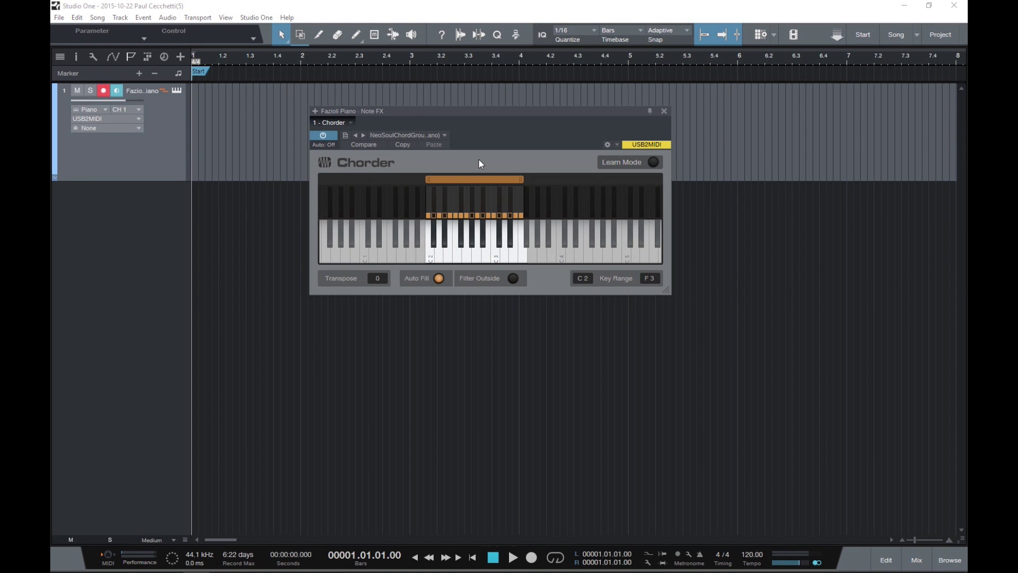
Step: Shift Chorder's trigger range down and narrow it to A1–G#2, then select the Transpose value
mouse_move(463, 180)
left_mouse_down()
mouse_move(502, 180)
mouse_move(444, 180)
left_mouse_up()
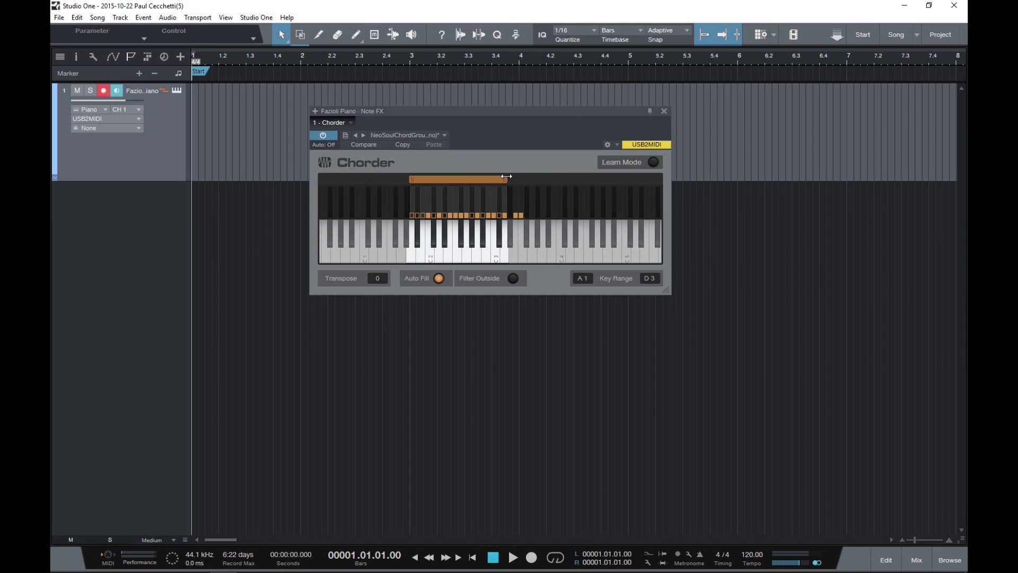
left_click_drag(506, 176, 474, 180)
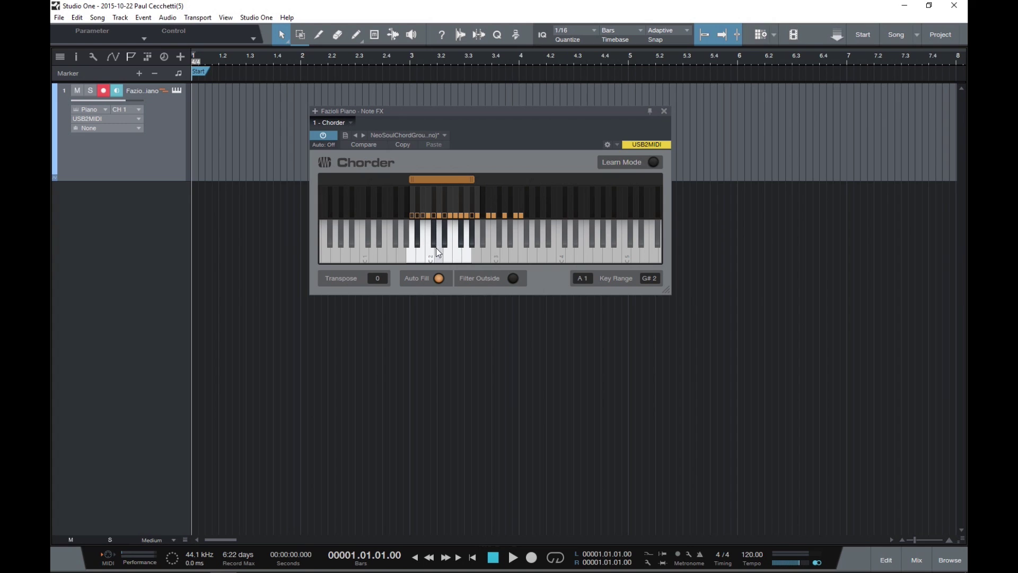
left_click(380, 280)
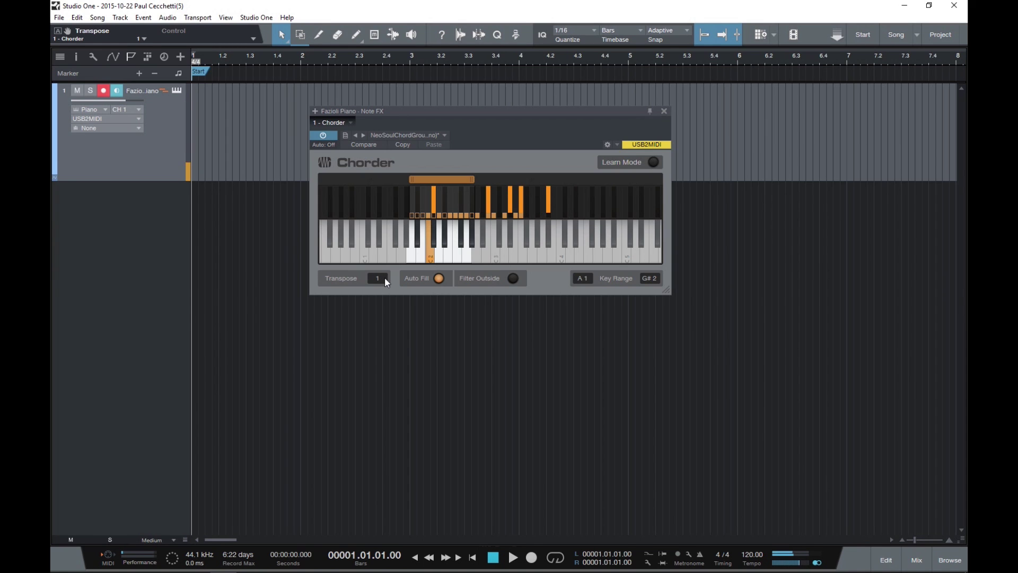
scroll(377, 278, "up", 1)
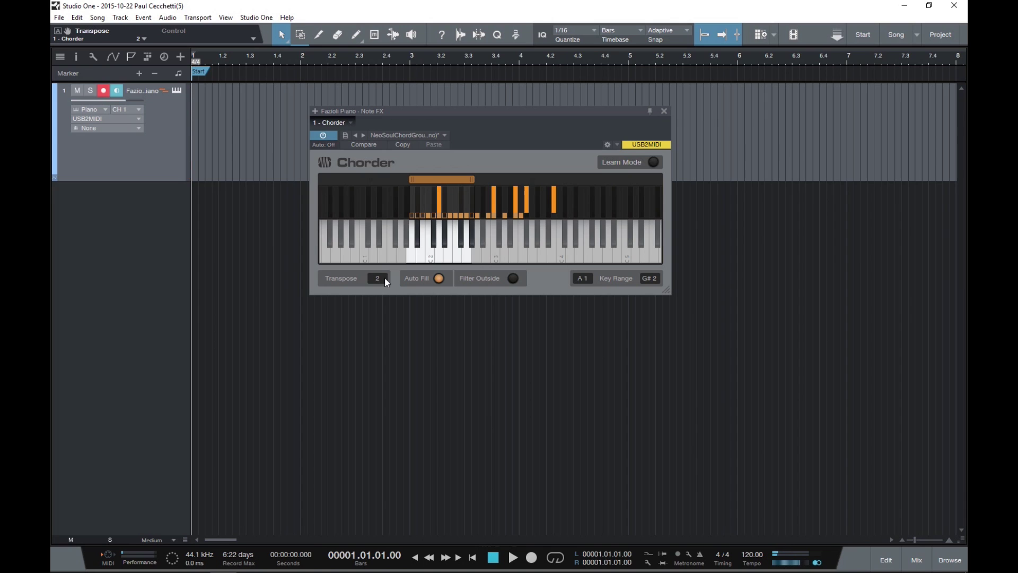
scroll(383, 277, "up", 1)
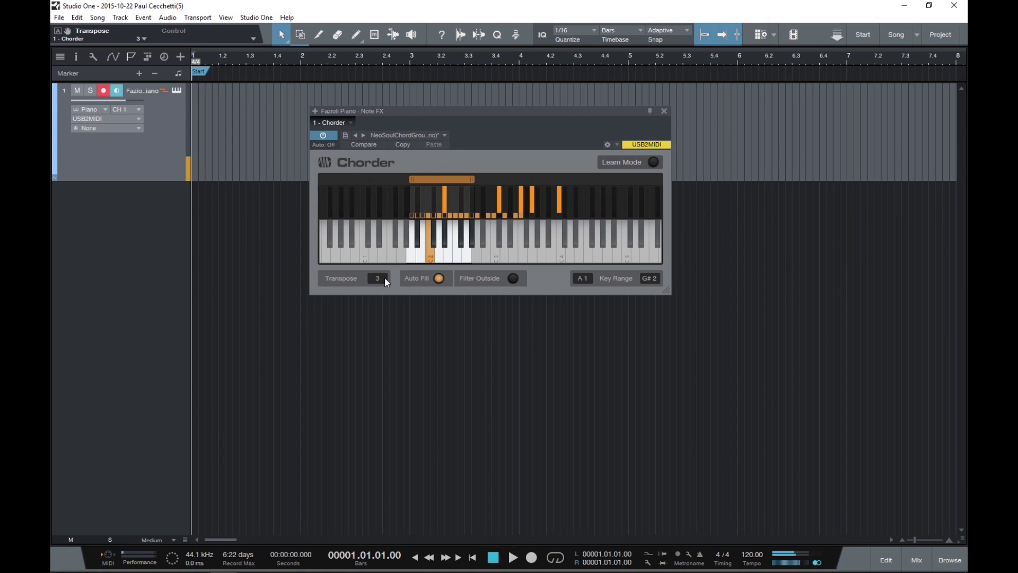
scroll(384, 276, "down", 3)
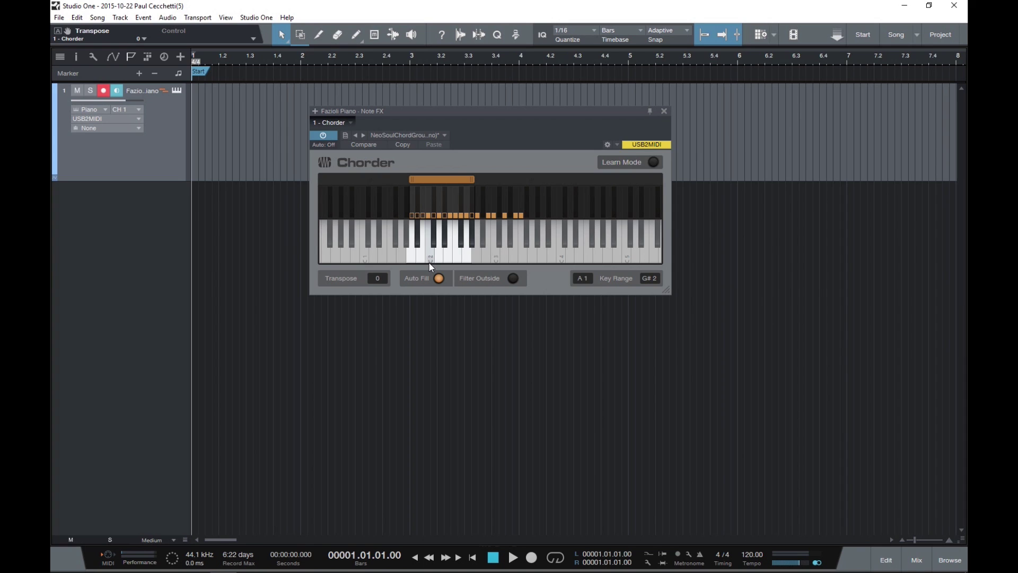
left_click(429, 259)
left_click(513, 278)
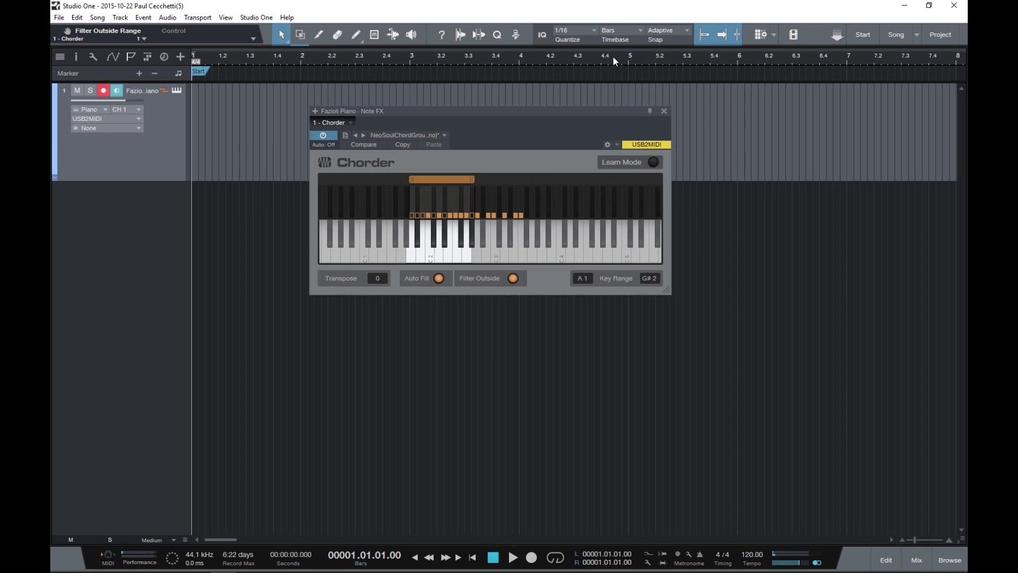
left_click(513, 278)
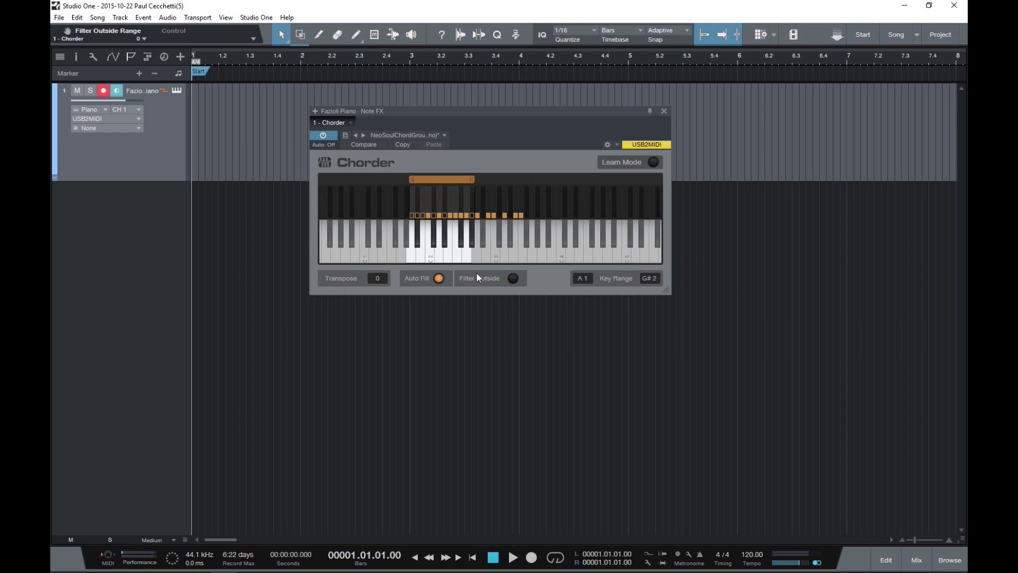
left_click(373, 256)
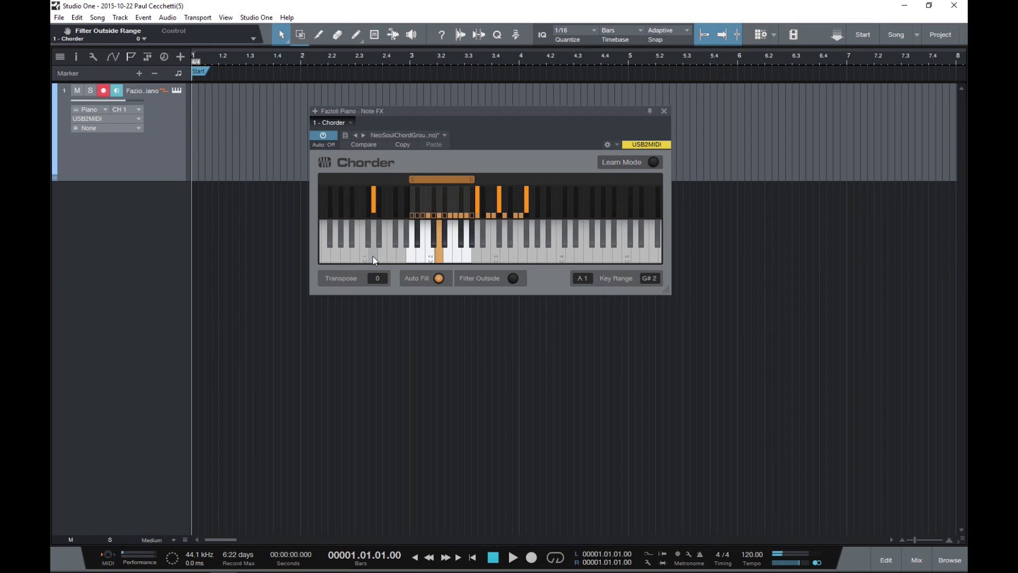
Step: Turn the outside-range filter back on, enable Learn Mode, and audition the C2 chord
left_click(513, 278)
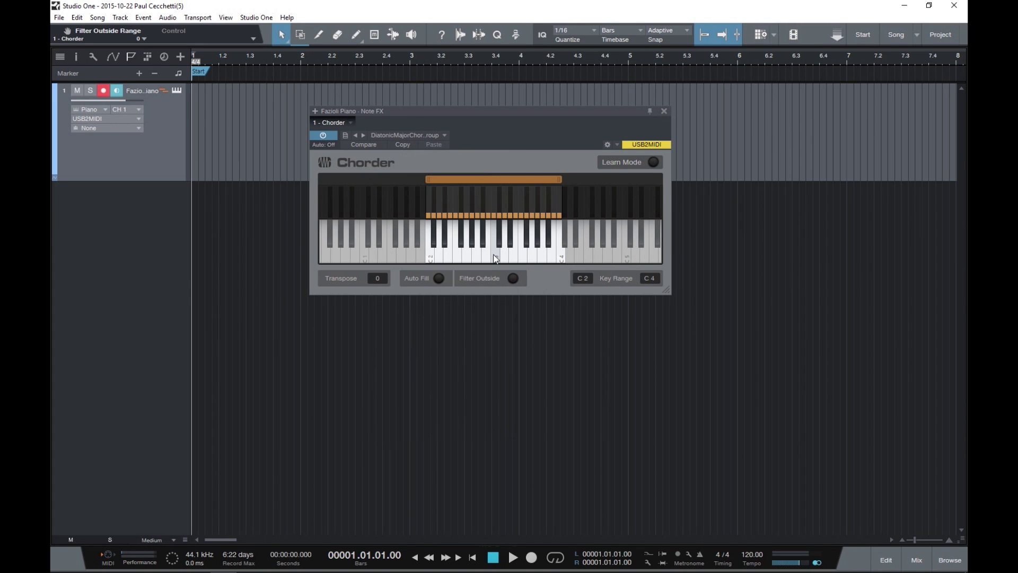
left_click(647, 160)
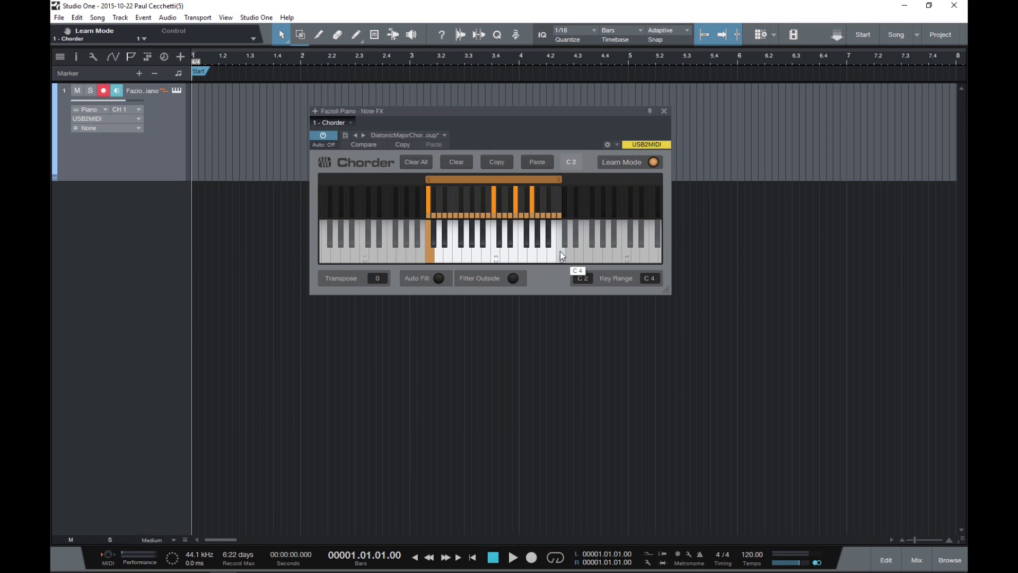
left_click(431, 256)
left_click(430, 256)
Step: Inspect the chords assigned to the G2, B2 and F2 trigger keys
left_click(465, 258)
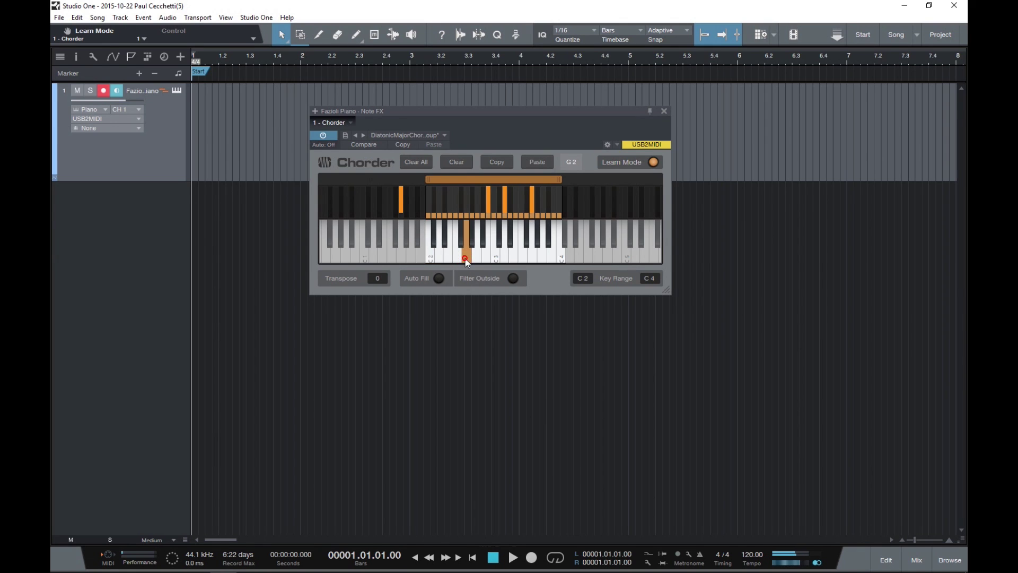
left_click(485, 258)
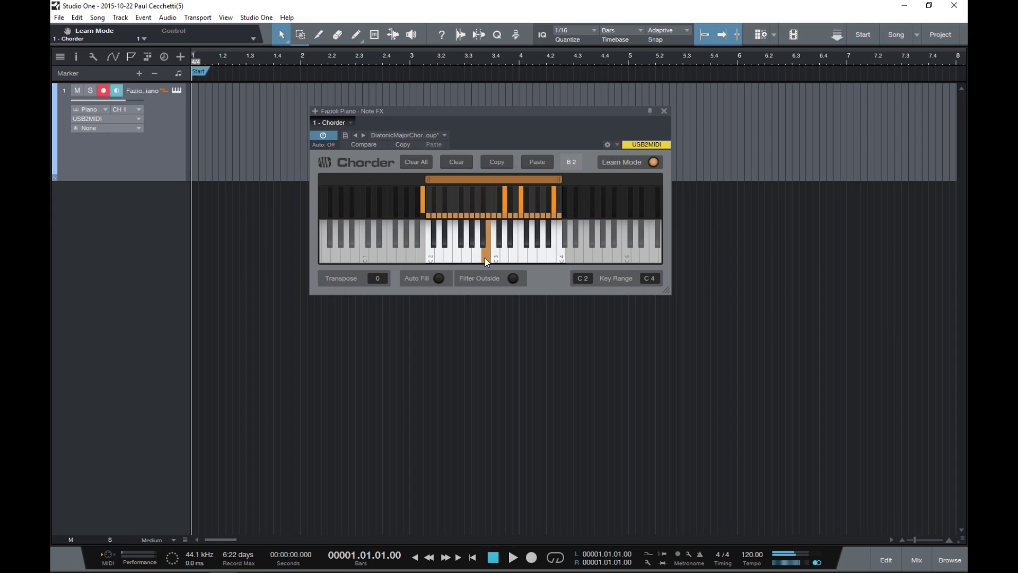
left_click(460, 259)
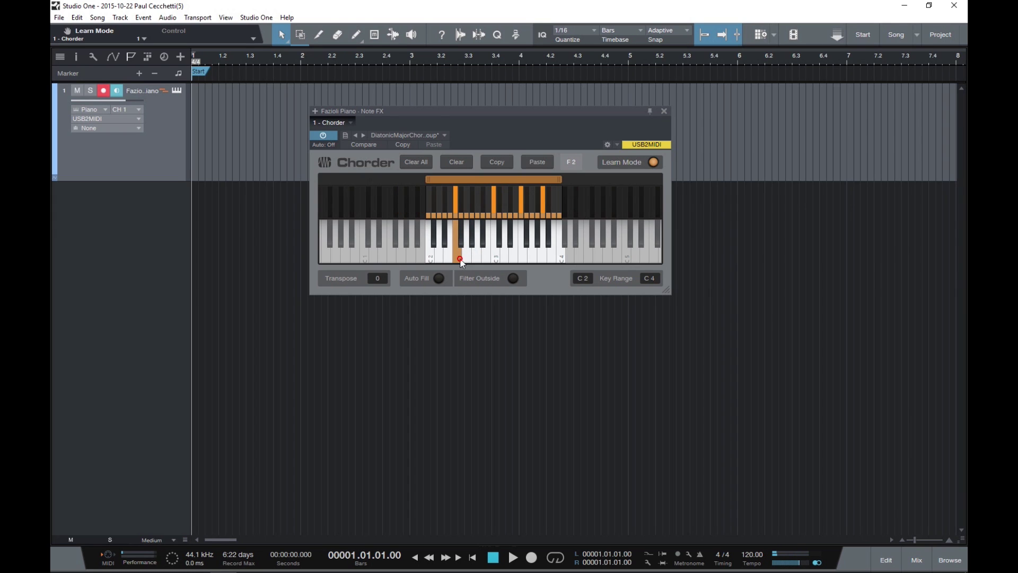
left_click(460, 259)
left_click(459, 259)
Step: Move one note of the C2 chord higher, then switch Learn Mode off
left_click(433, 257)
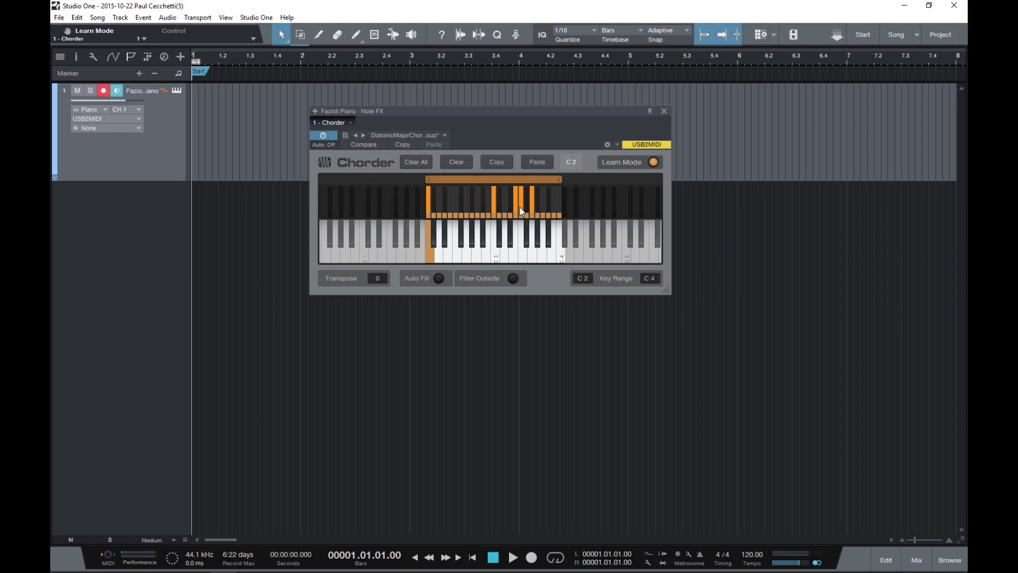
left_click_drag(520, 207, 549, 214)
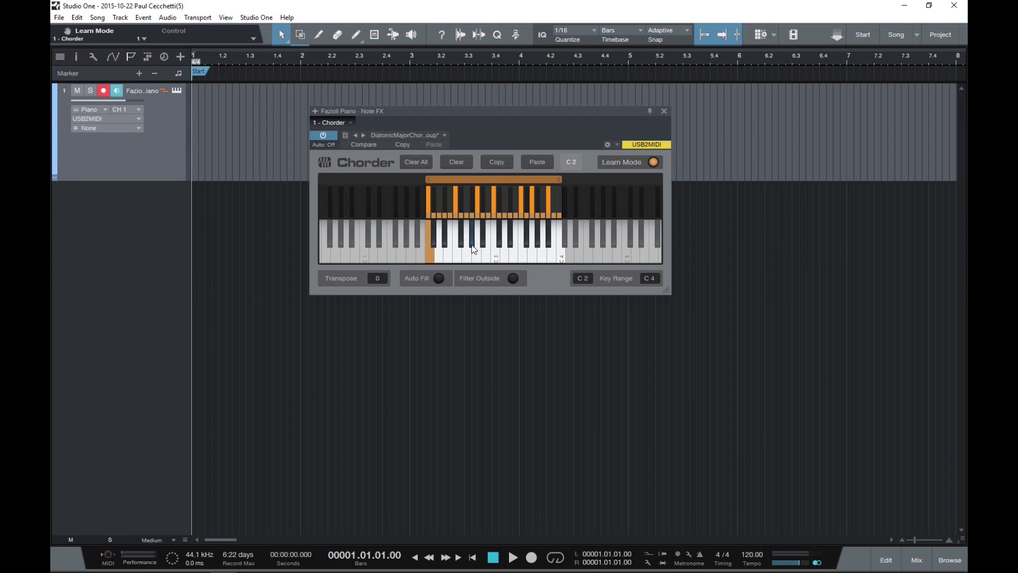
left_click(652, 162)
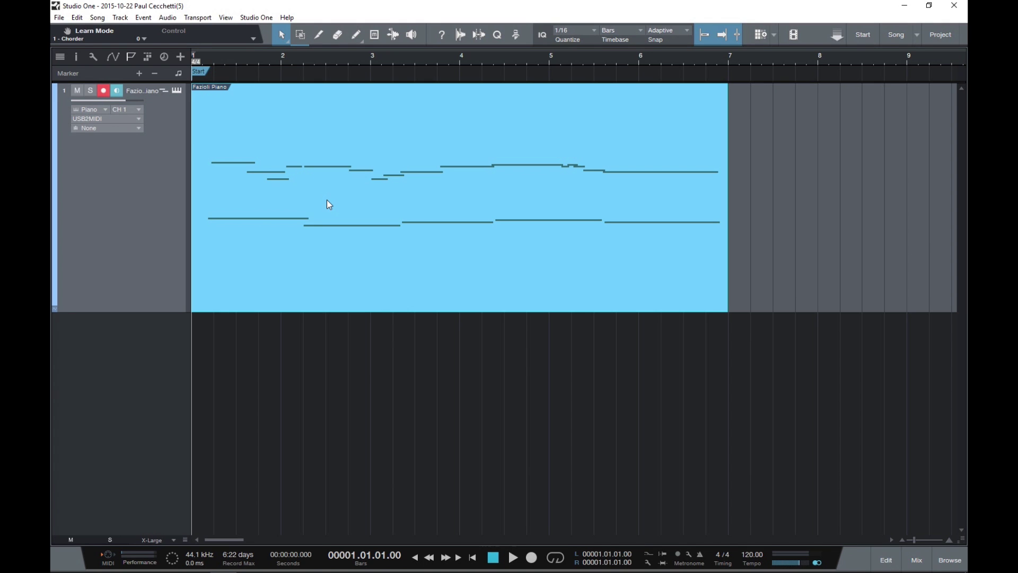
double_click(327, 205)
left_click(940, 336)
left_click(670, 247)
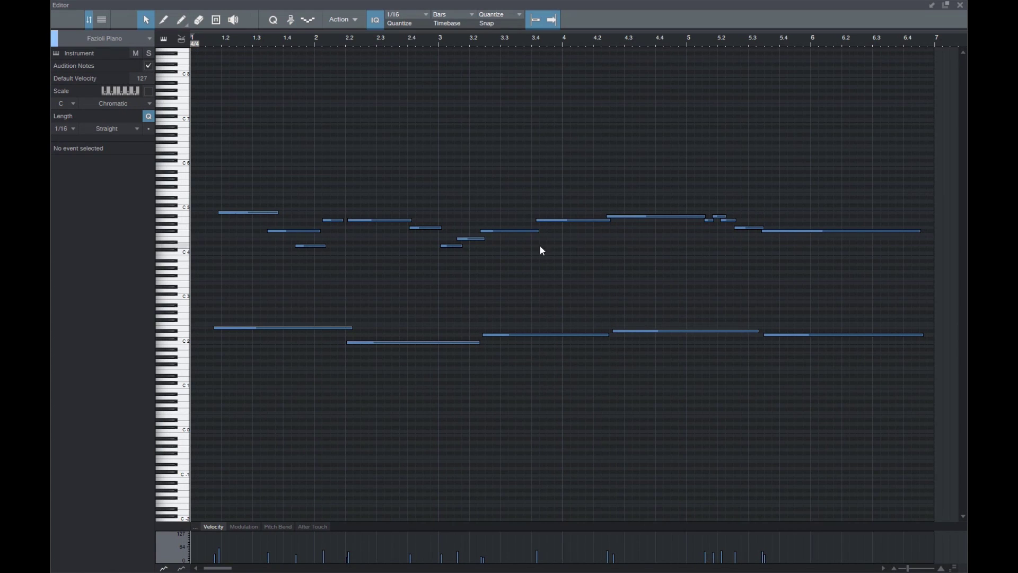
scroll(444, 253, "up", 2)
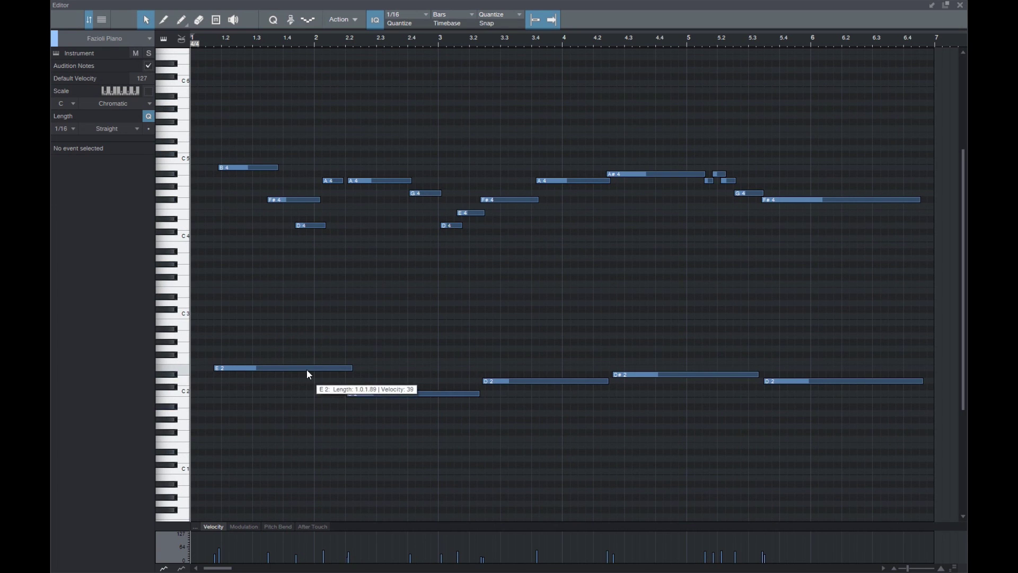
left_click(183, 373)
left_click(182, 388)
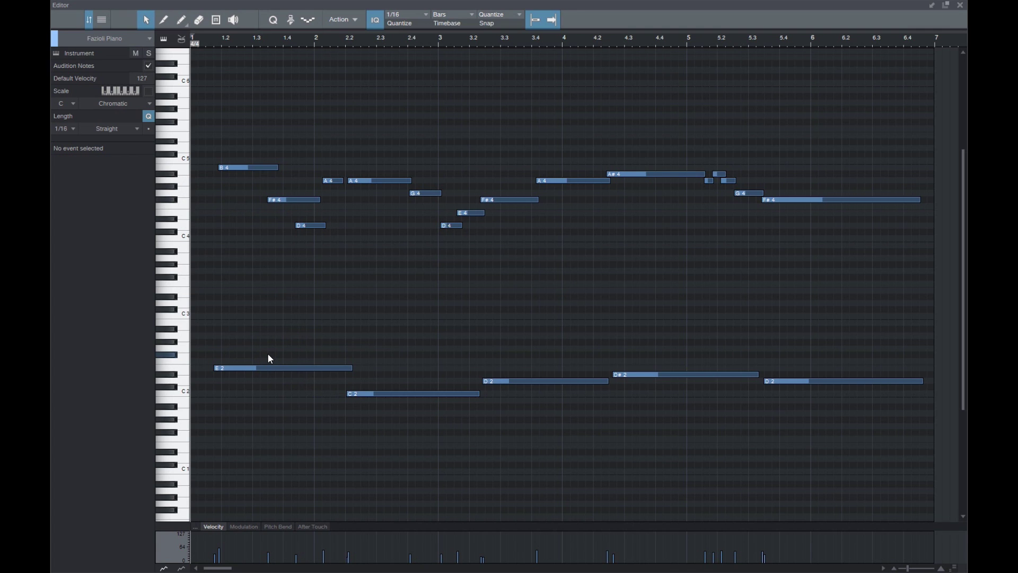
left_click(959, 5)
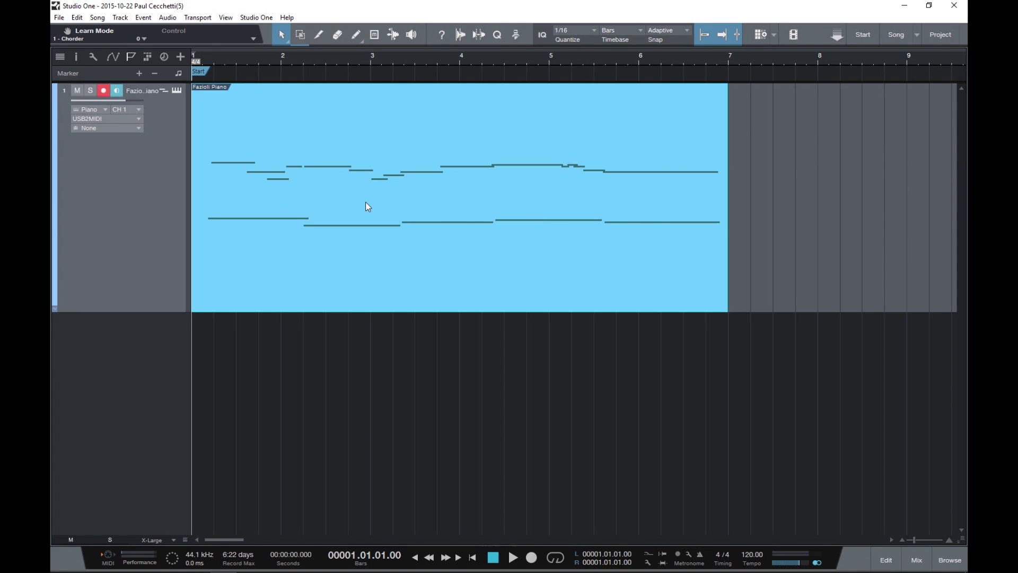
Step: Render the Fazioli Piano instrument track and verify the stacked chord notes in the editor
right_click(365, 202)
mouse_move(494, 402)
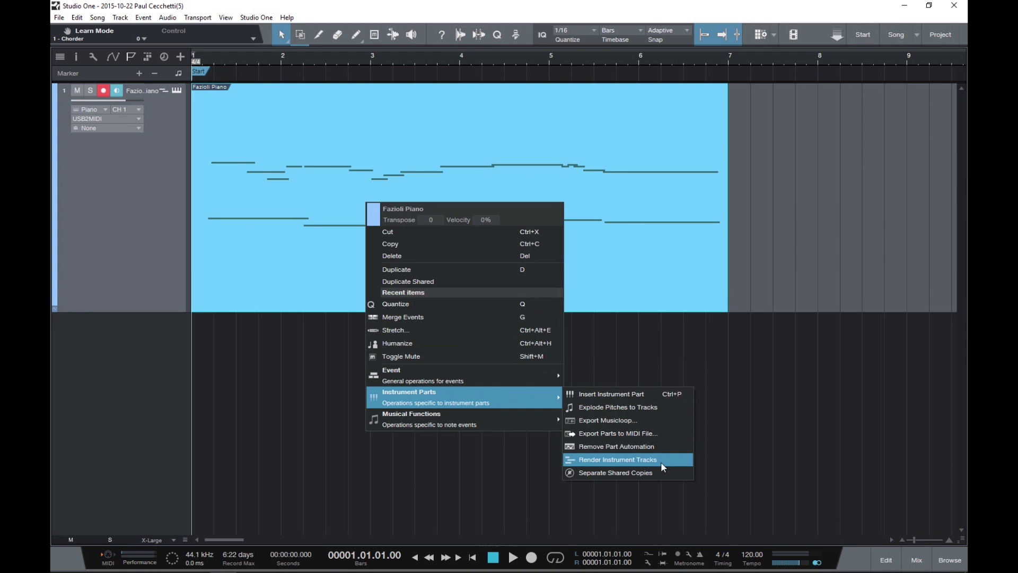
left_click(660, 461)
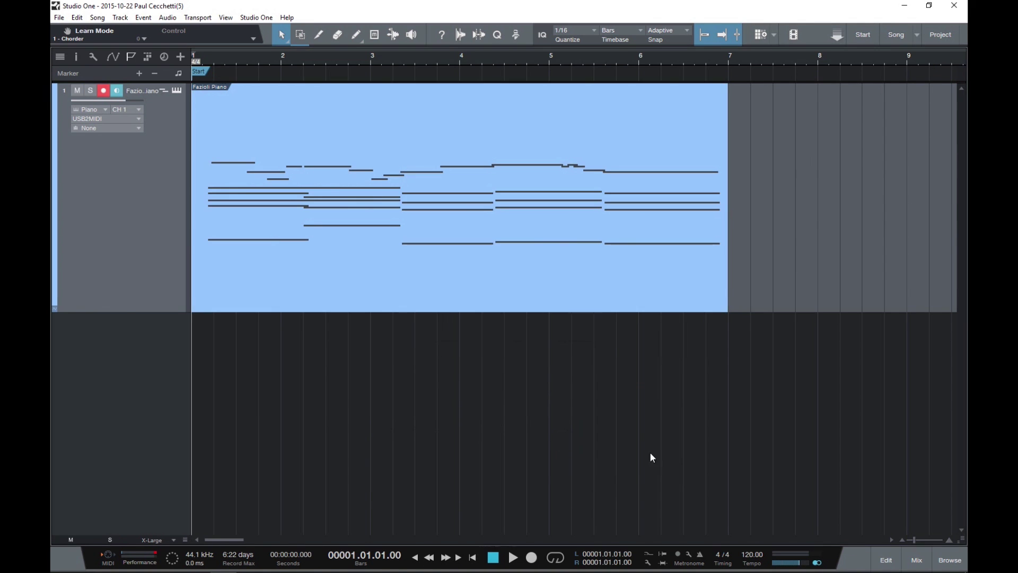
double_click(373, 265)
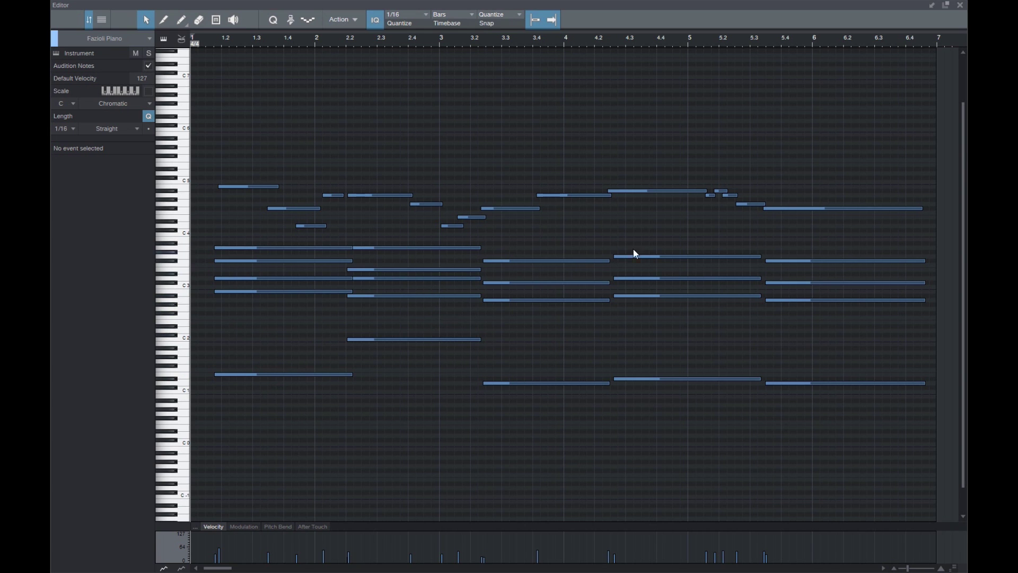
left_click(958, 5)
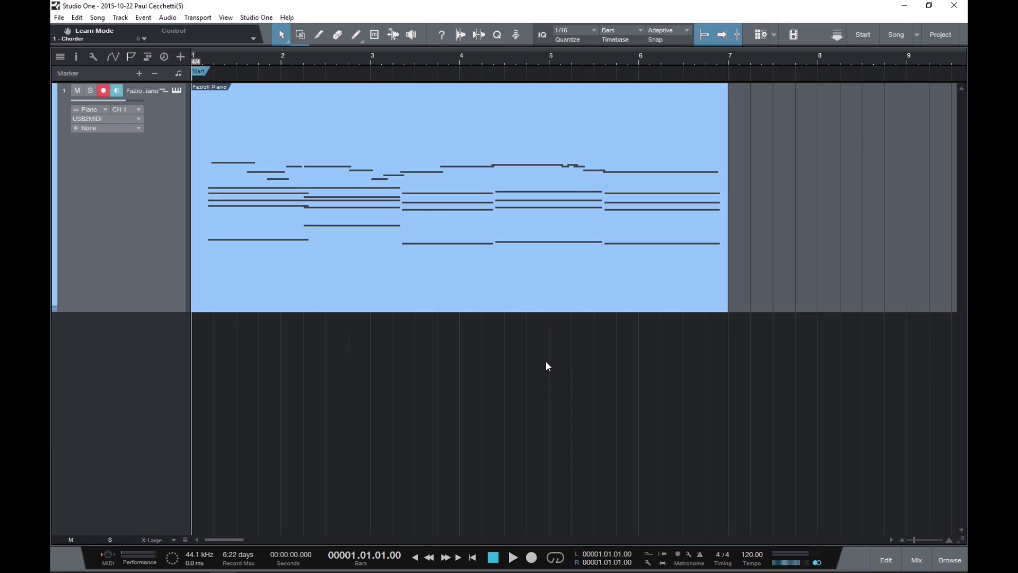